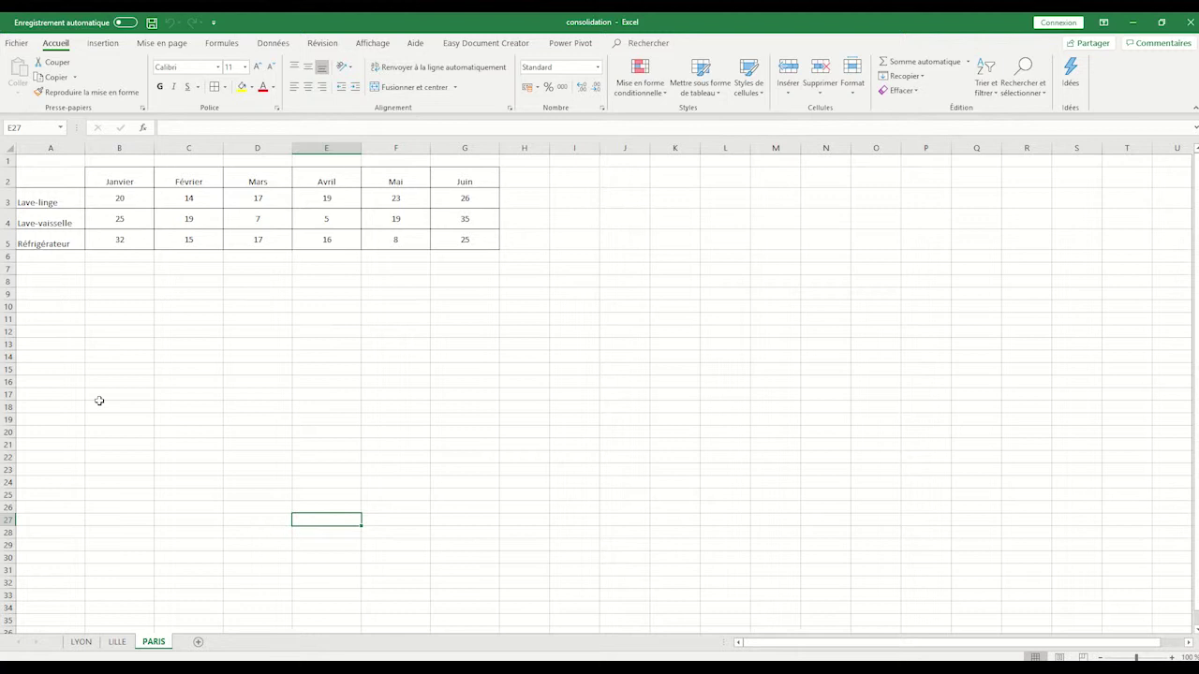
Compare the LYON, LILLE and PARIS sales tables, finishing on the LILLE sheet.
click(81, 644)
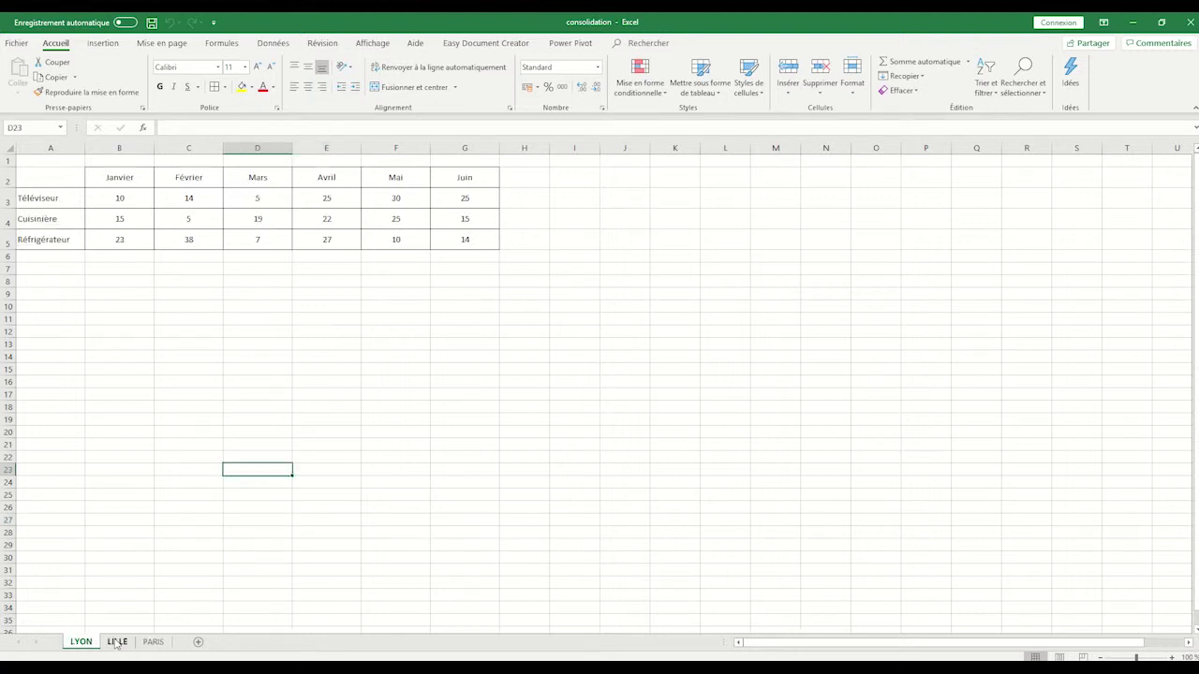
click(116, 643)
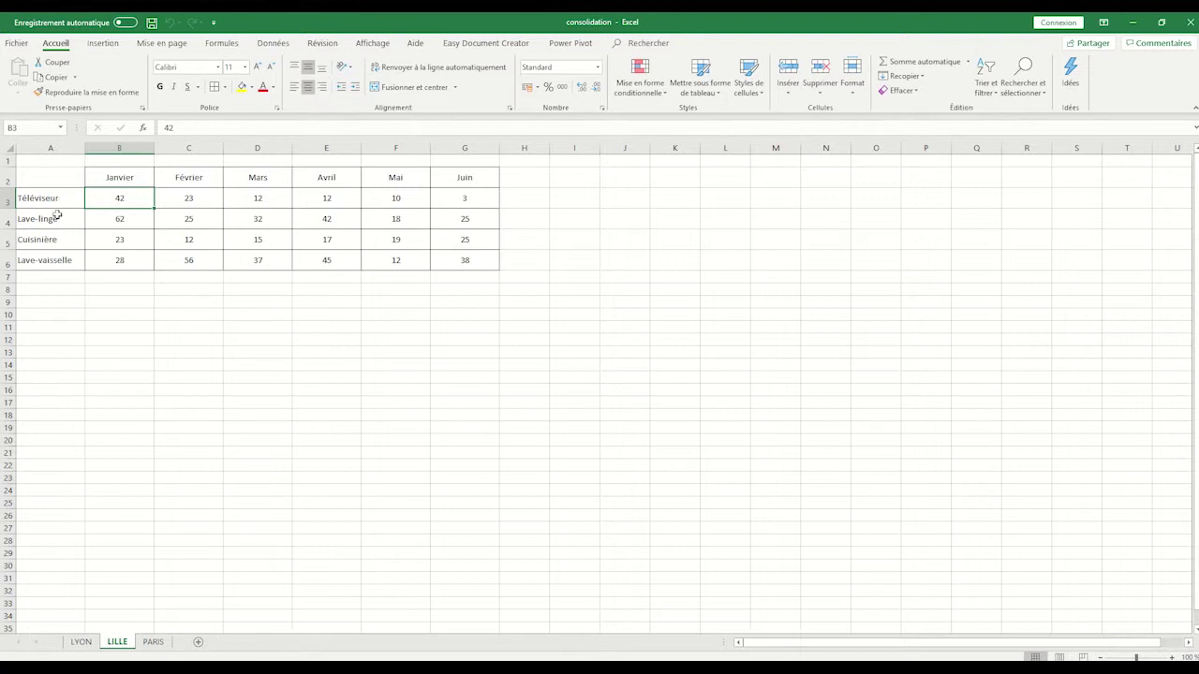
click(153, 642)
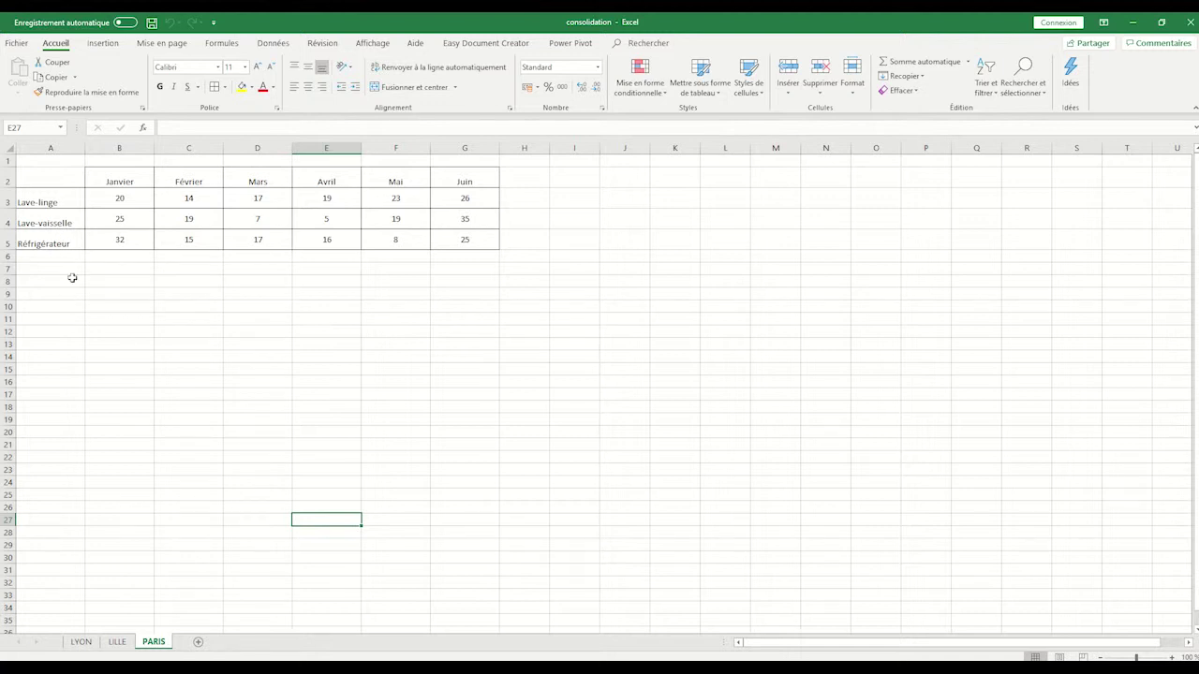
click(82, 643)
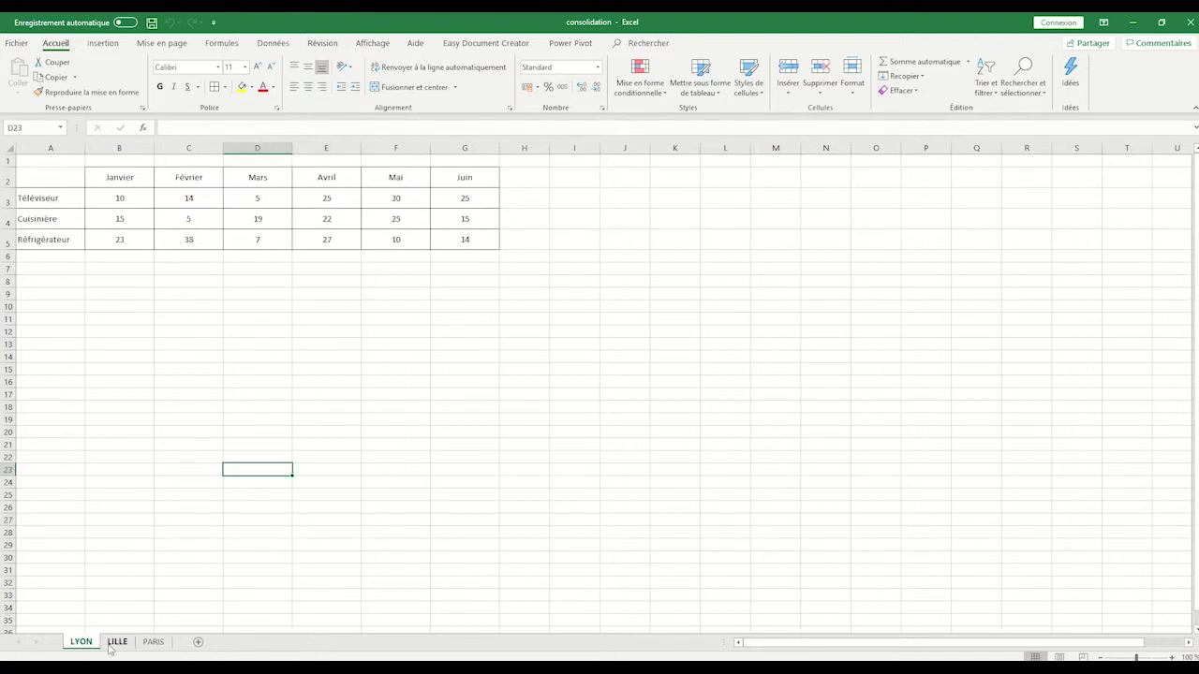
click(119, 642)
click(154, 642)
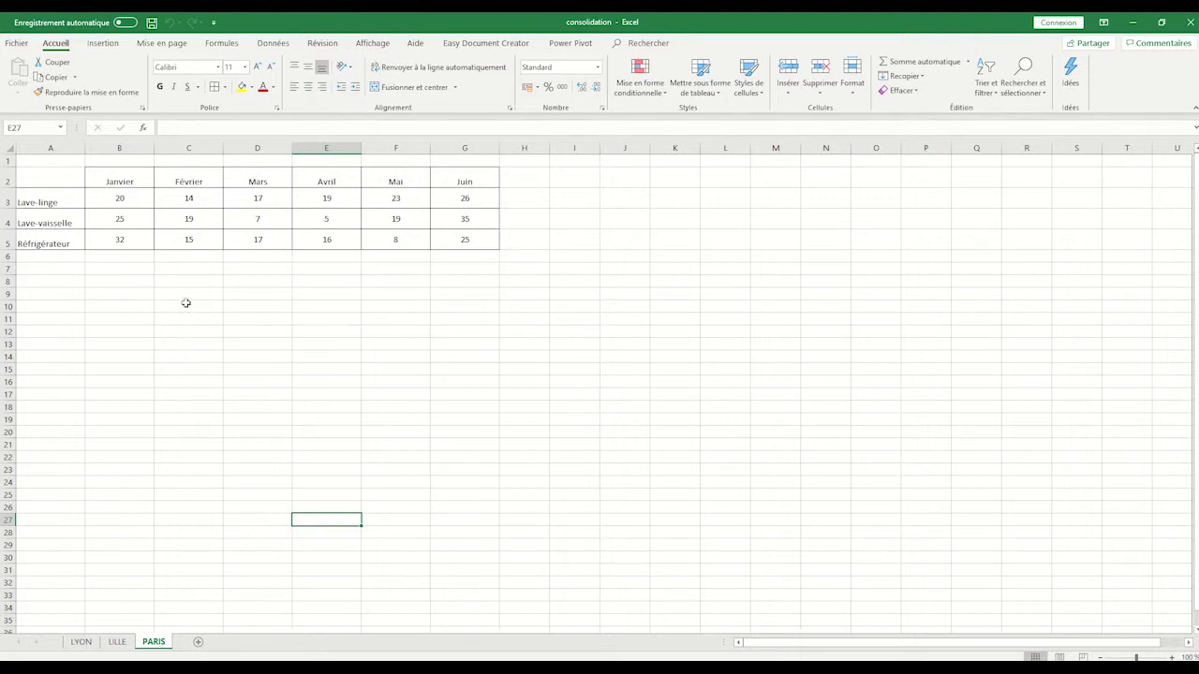
click(82, 642)
click(117, 642)
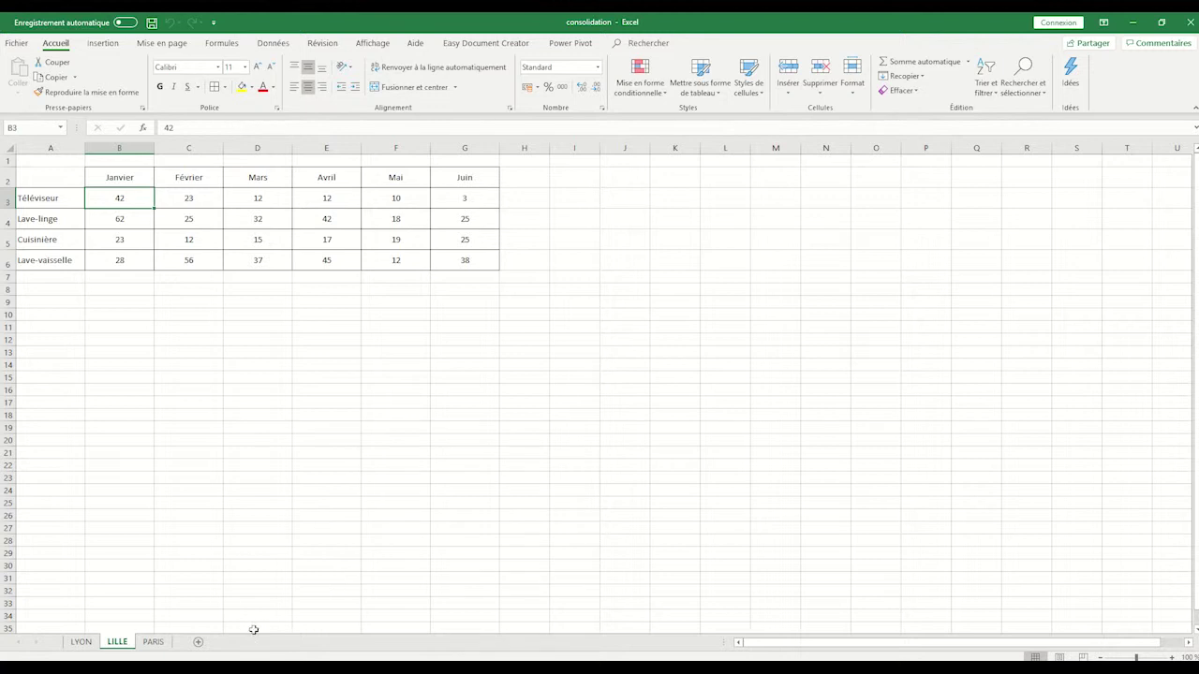
Insert a sheet after PARIS, name it CONSOLIDATION, and select cell A2.
click(199, 642)
drag(159, 644, 214, 646)
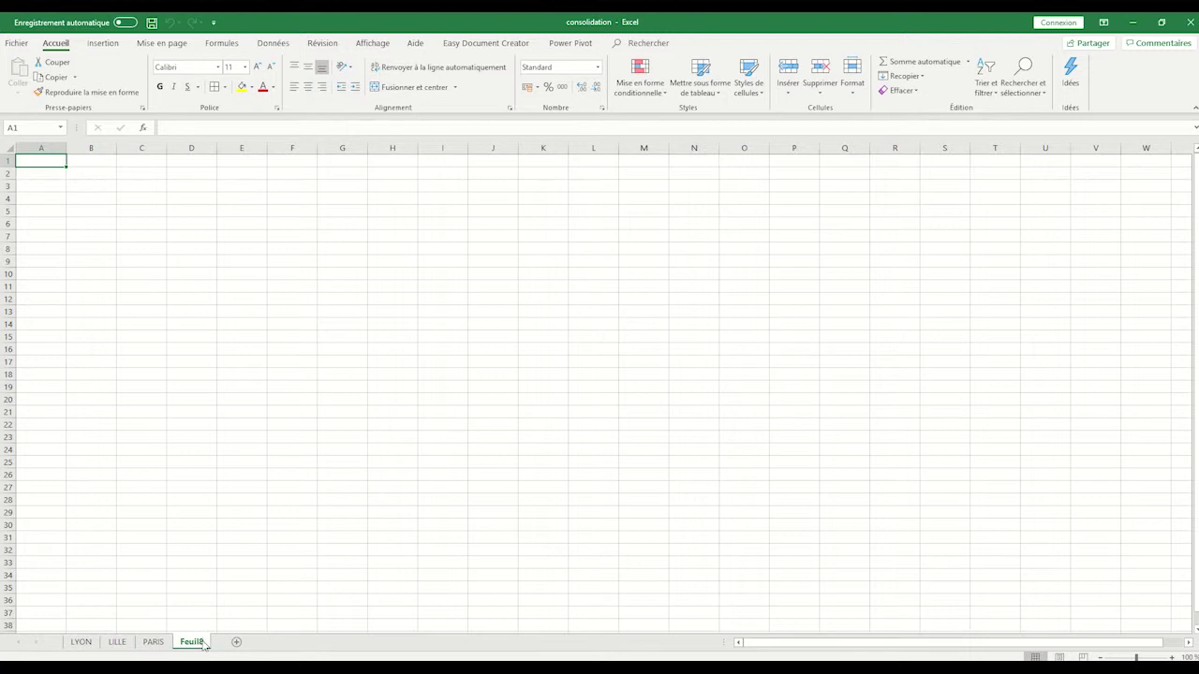
double_click(203, 643)
text(CON)
key(BackSpace)
text(NSOLOIDATION)
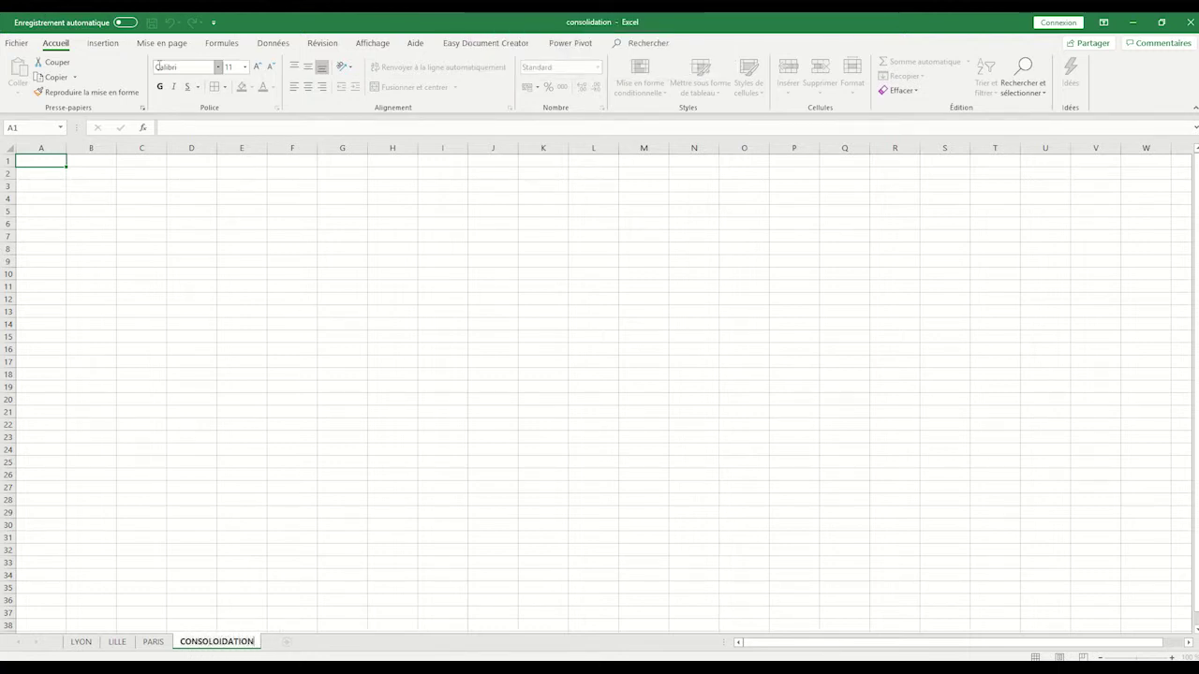
key(BackSpace)
key(BackSpace)
key(BackSpace)
key(BackSpace)
key(BackSpace)
key(BackSpace)
key(BackSpace)
key(BackSpace)
text(I)
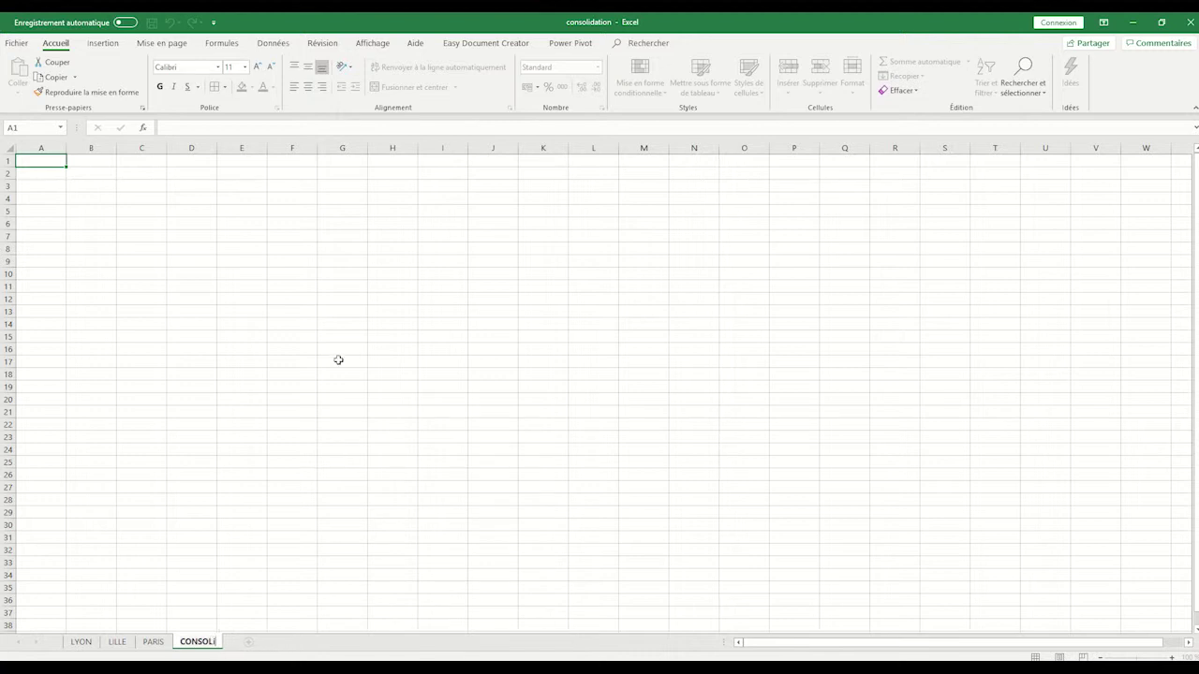
text(DATION)
click(329, 371)
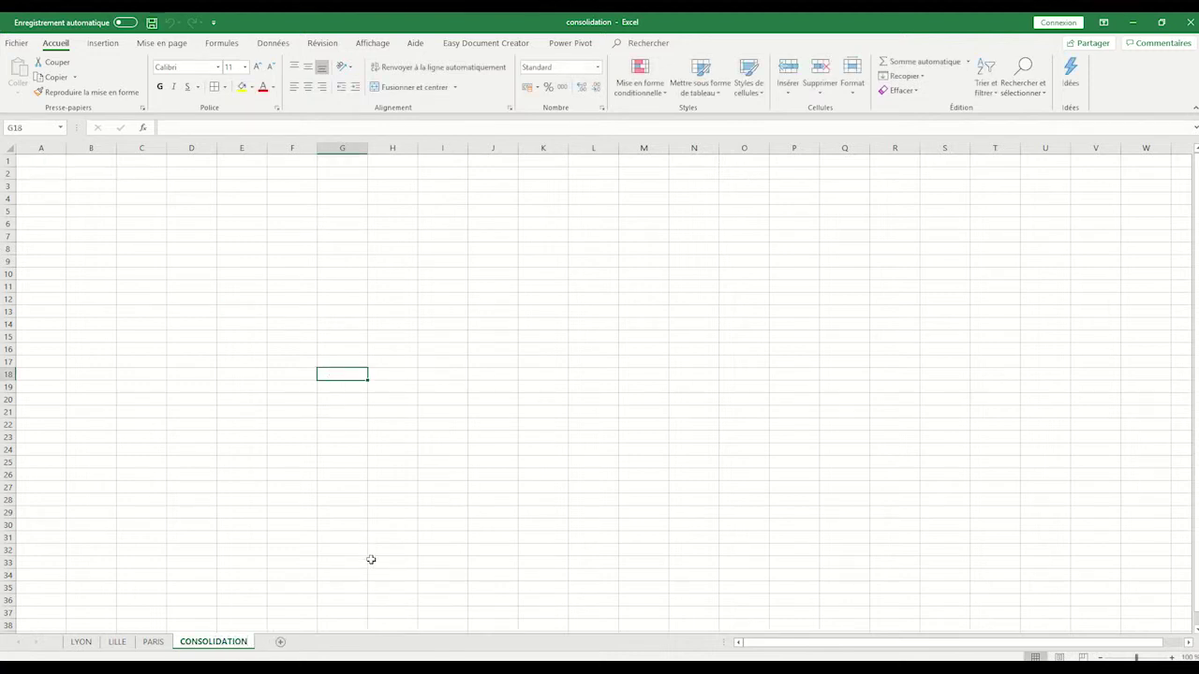
click(40, 174)
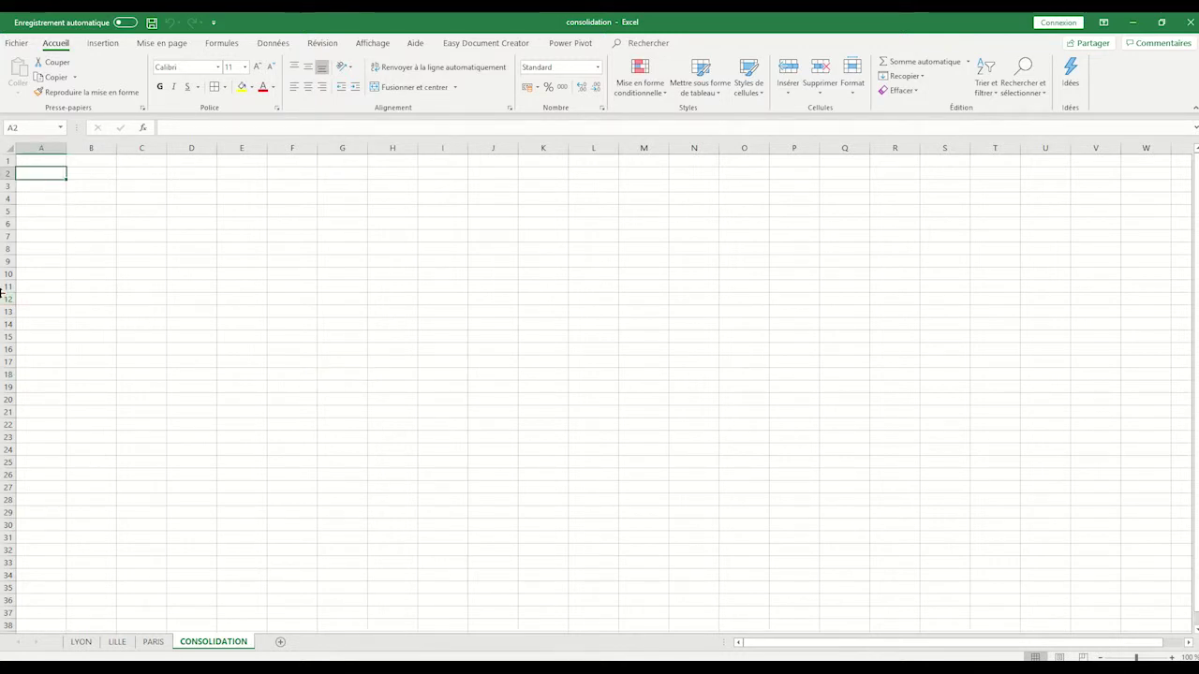
Start a Consolider with the Somme function, ready to enter the first reference.
click(272, 44)
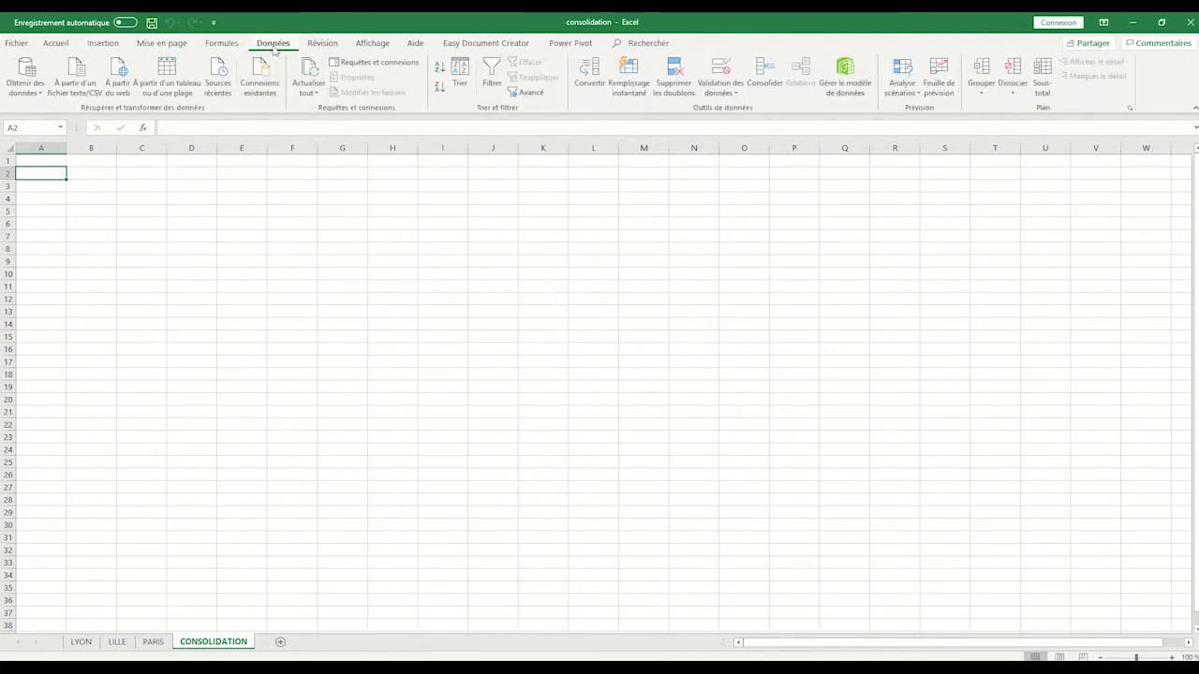
click(766, 84)
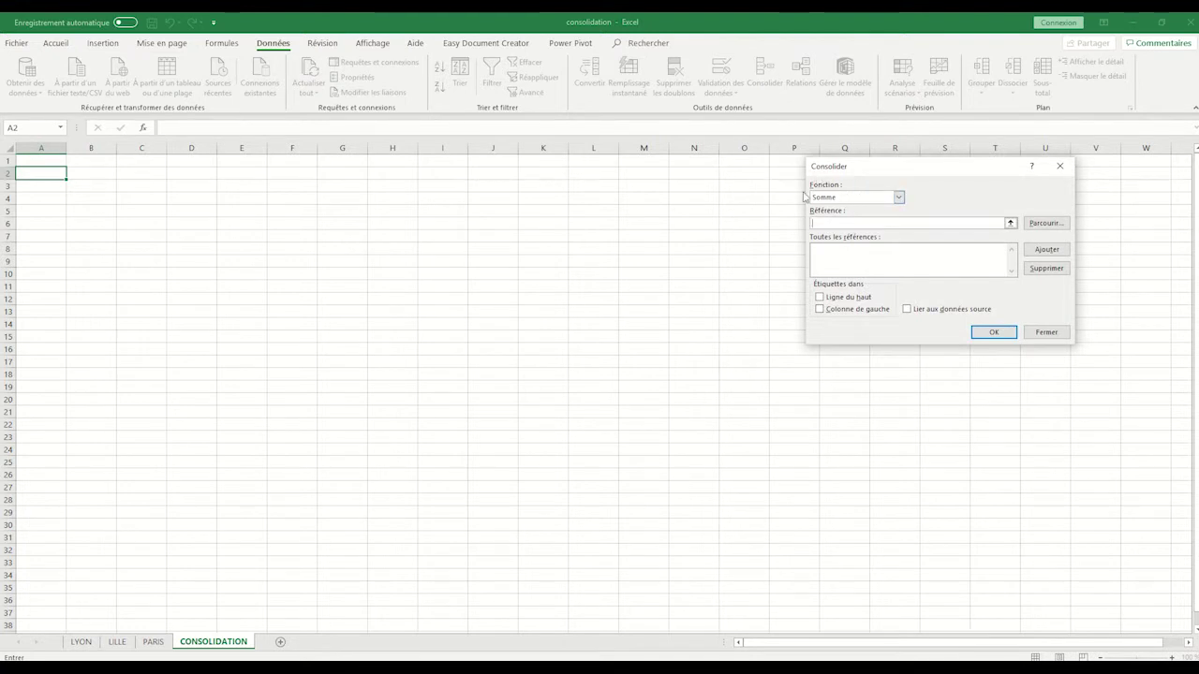
click(899, 198)
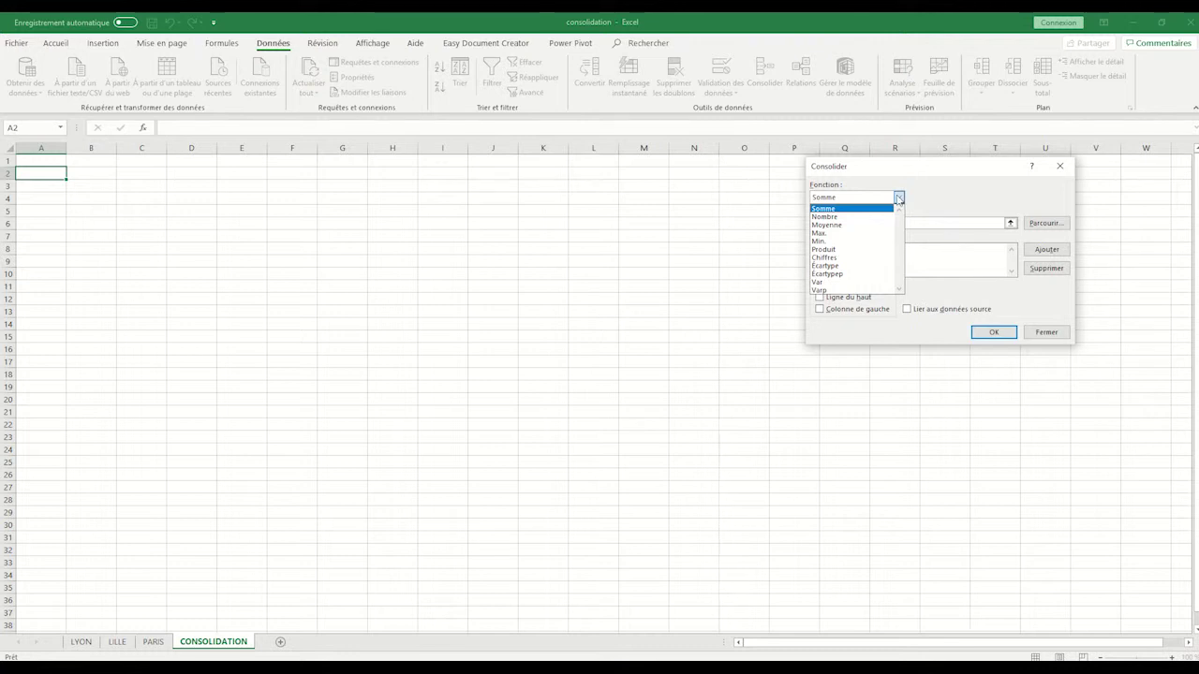
click(898, 199)
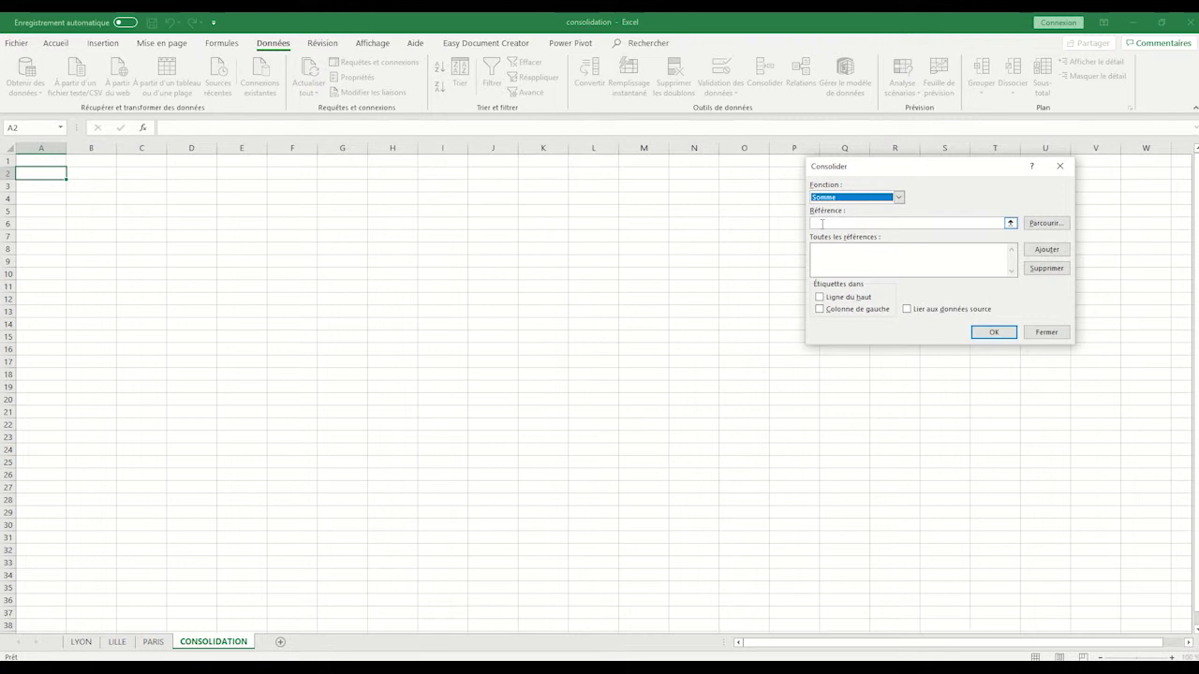
click(823, 223)
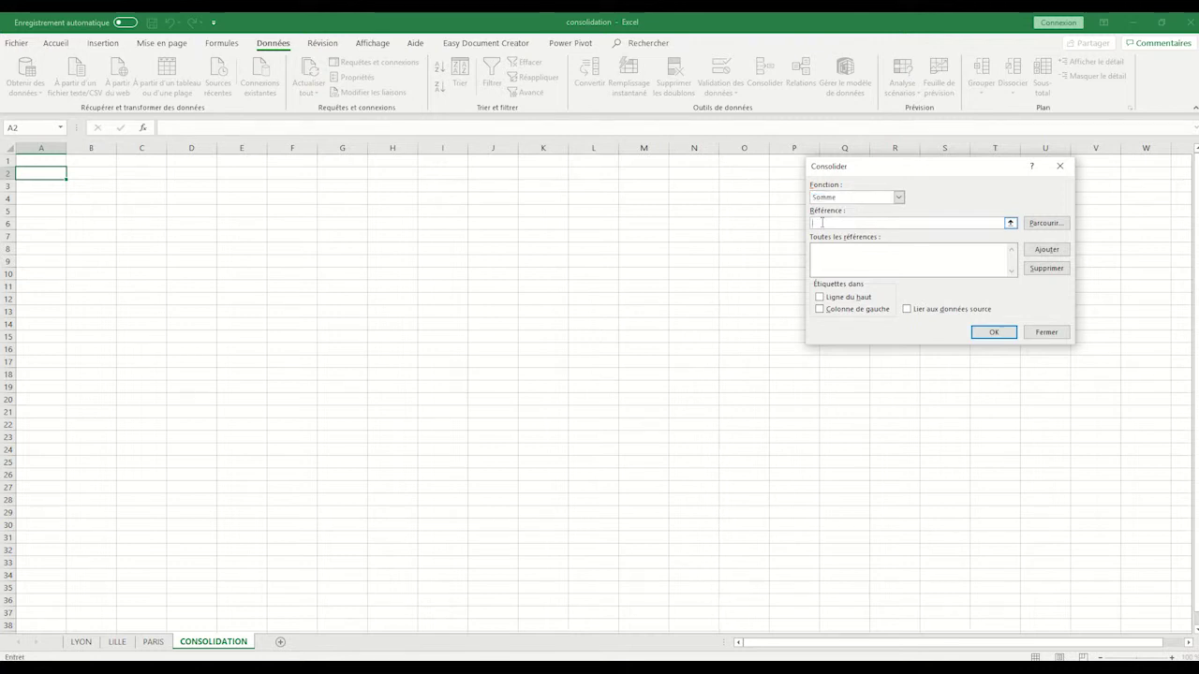
Add LYON!$A$2:$G$5 as a source, with top-row and left-column labels enabled.
click(82, 642)
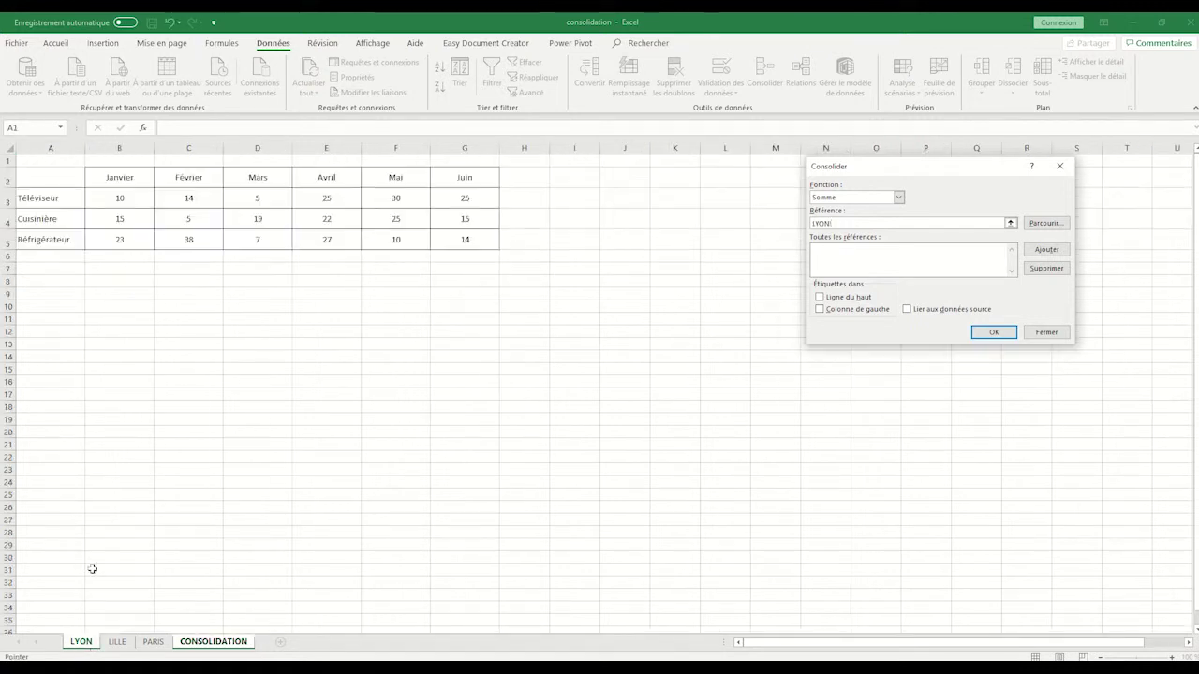
drag(42, 173, 447, 246)
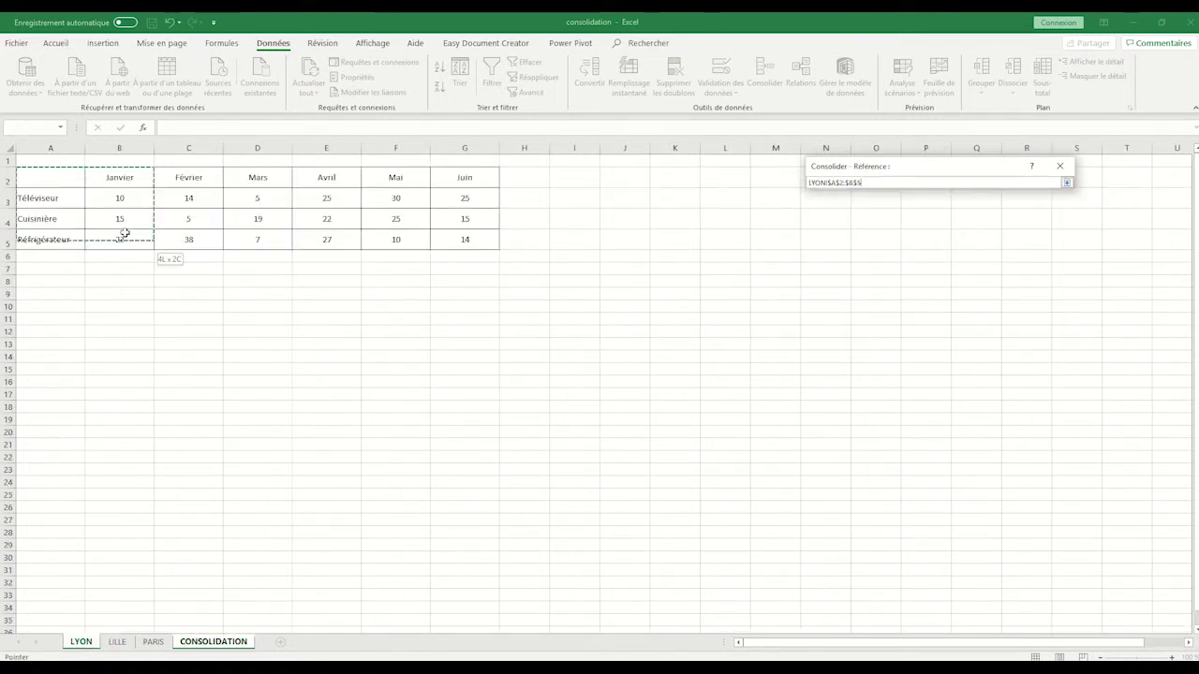
drag(446, 247, 463, 241)
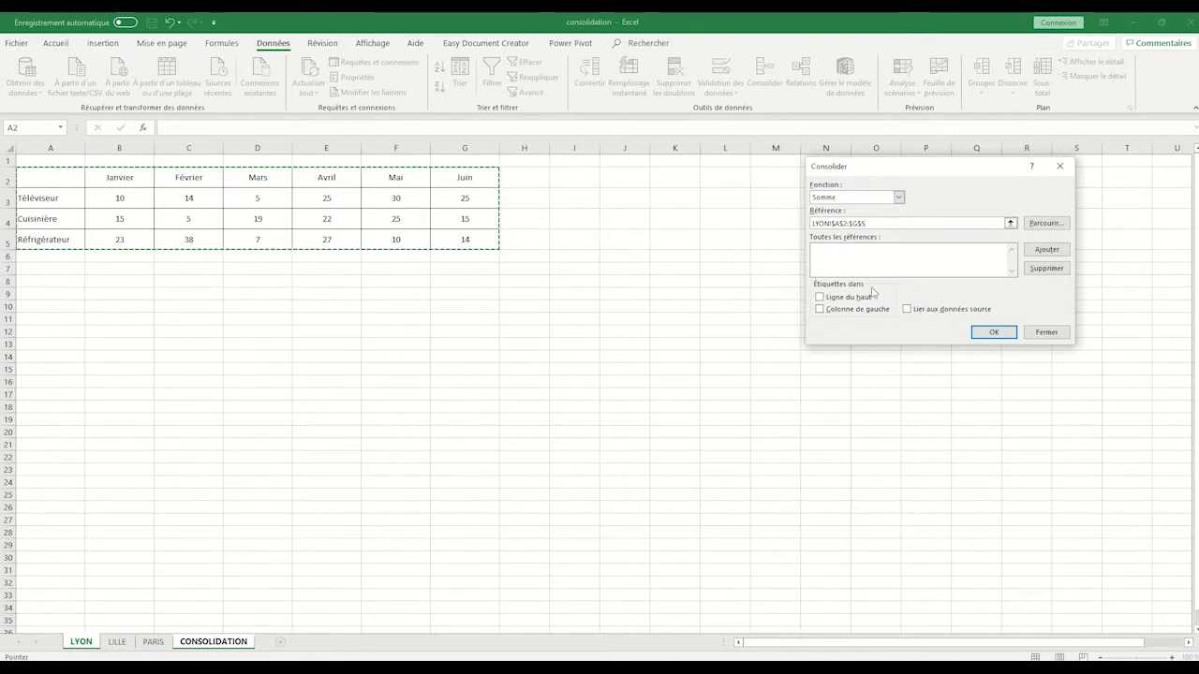
click(822, 298)
click(821, 310)
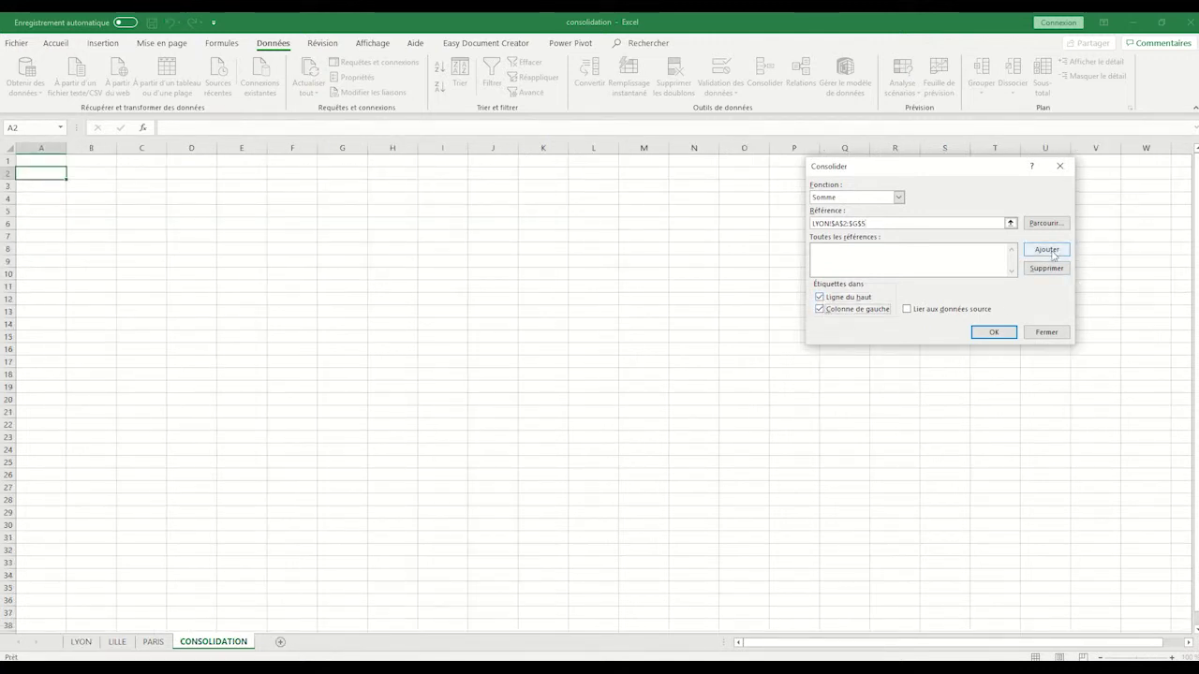
click(1046, 249)
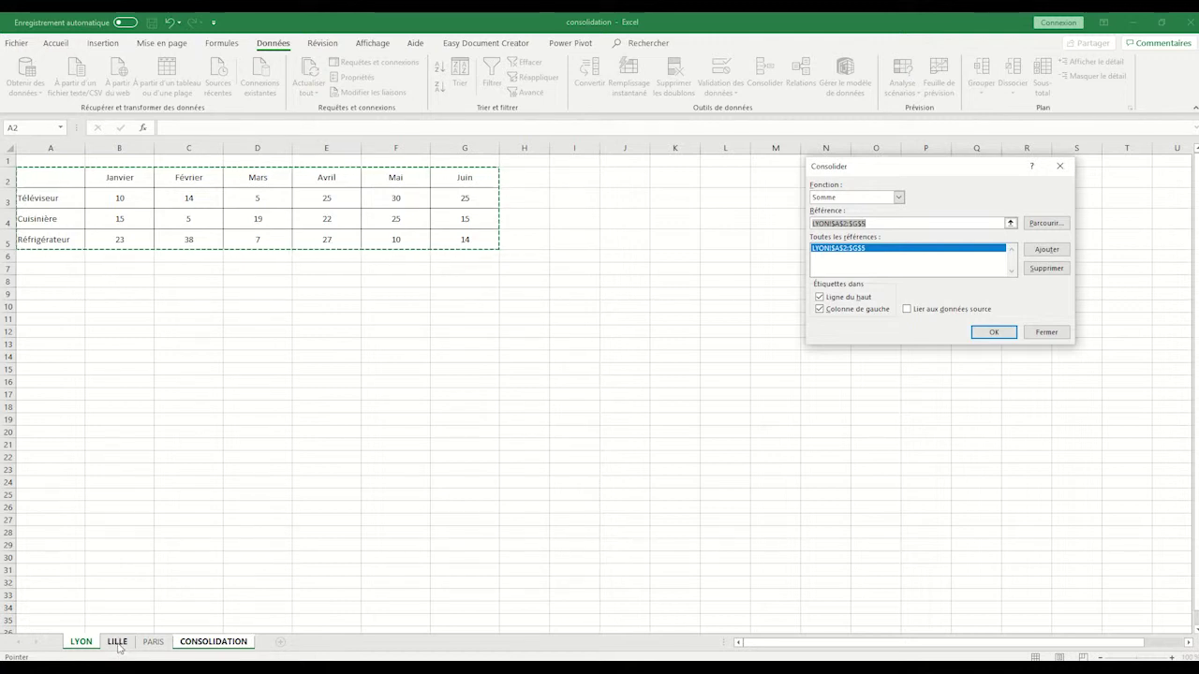
Add the LILLE table A2:G6 as a consolidation source.
click(118, 644)
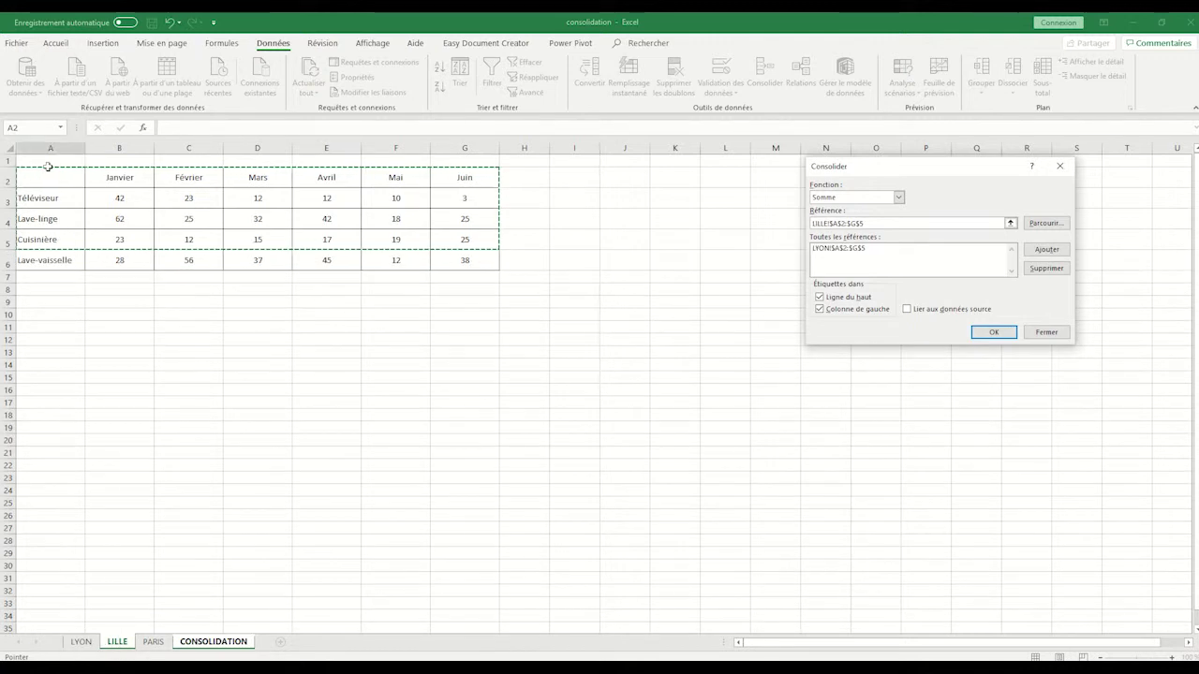
drag(44, 177, 455, 267)
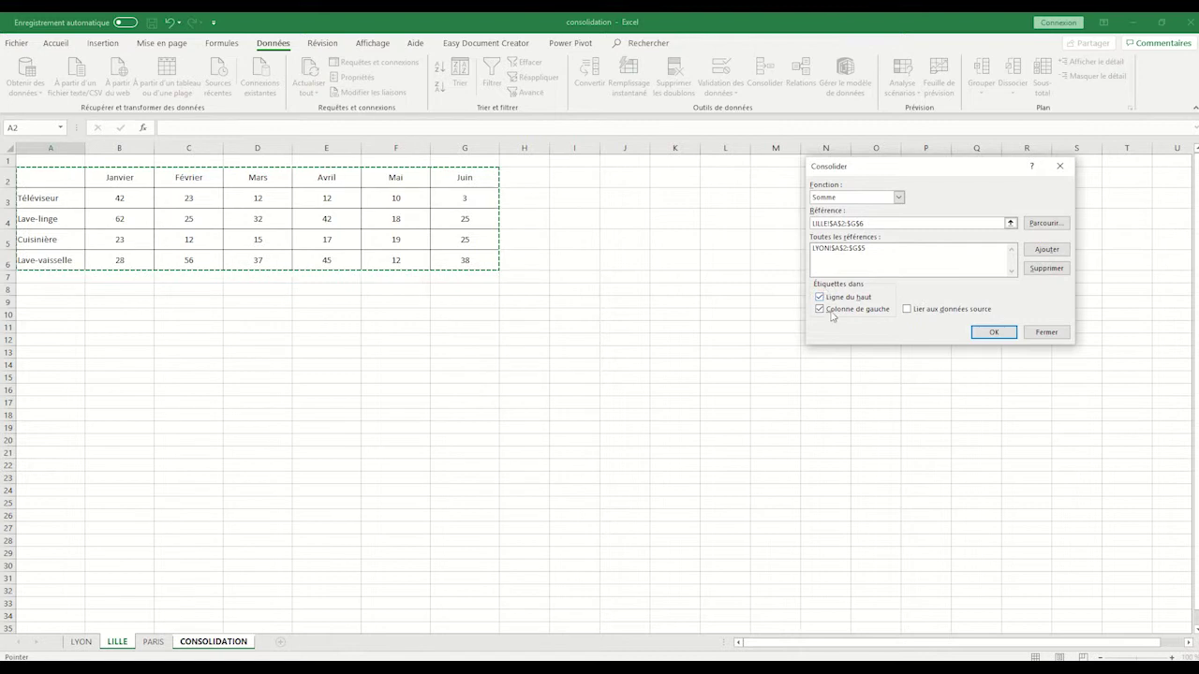
click(1040, 253)
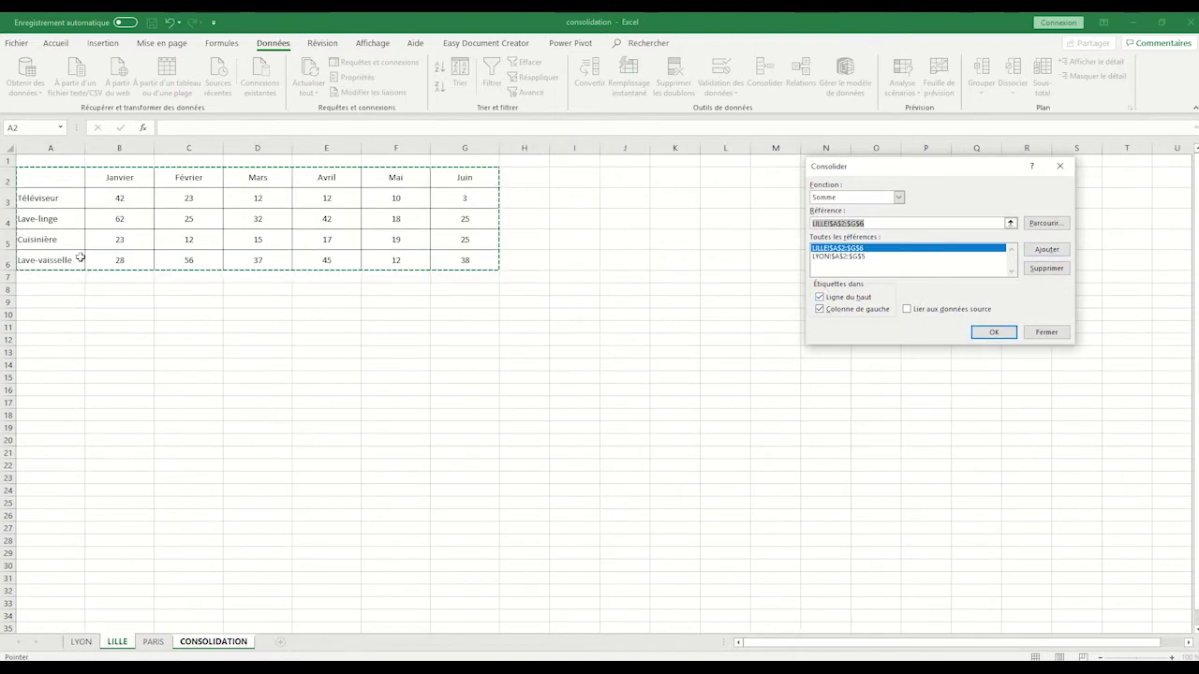
Add the PARIS table A2:G5 and run the consolidation into CONSOLIDATION.
click(154, 643)
click(54, 177)
drag(54, 176, 450, 241)
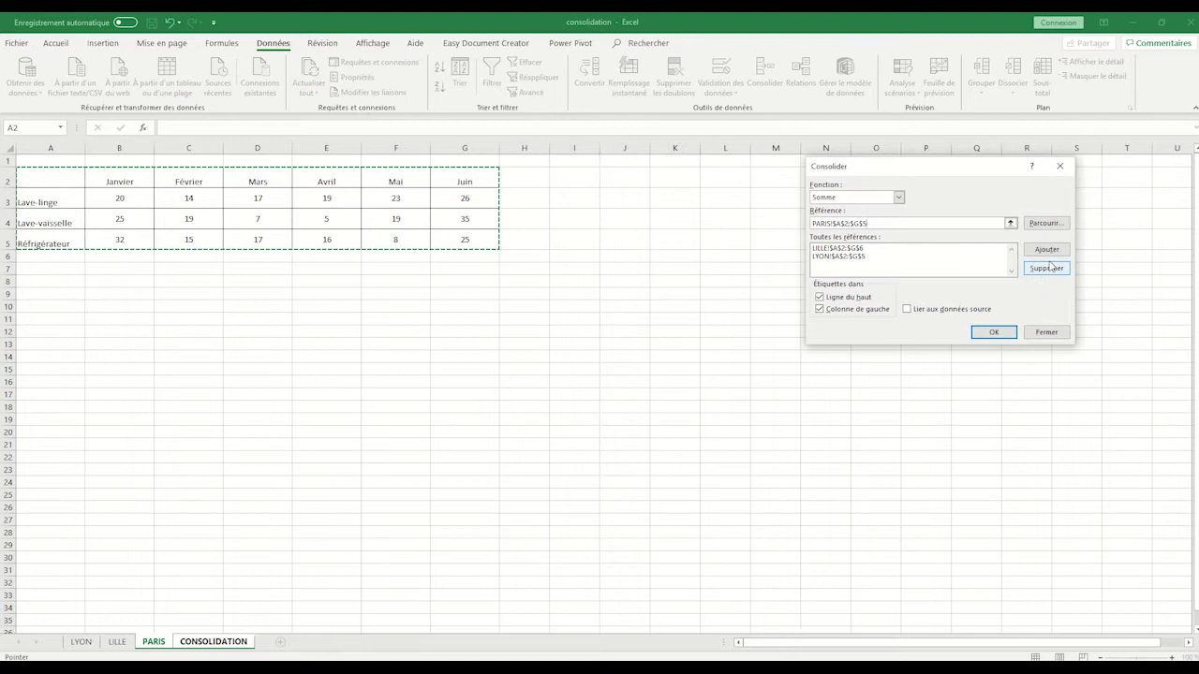
click(1047, 250)
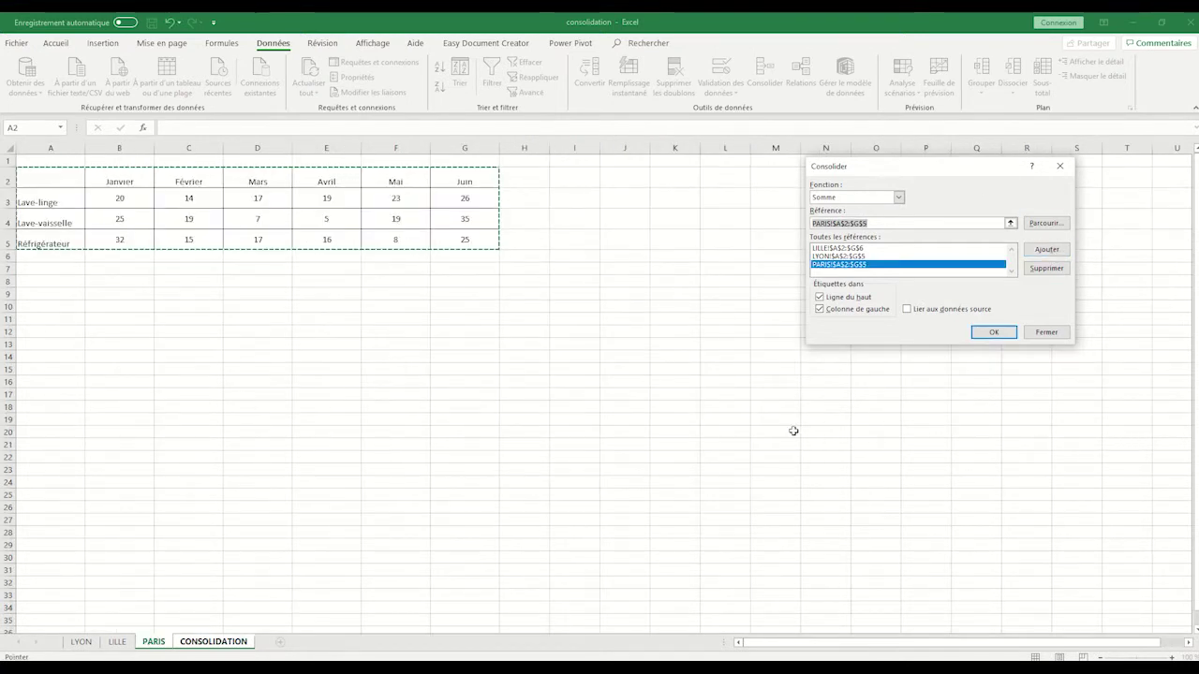
click(994, 332)
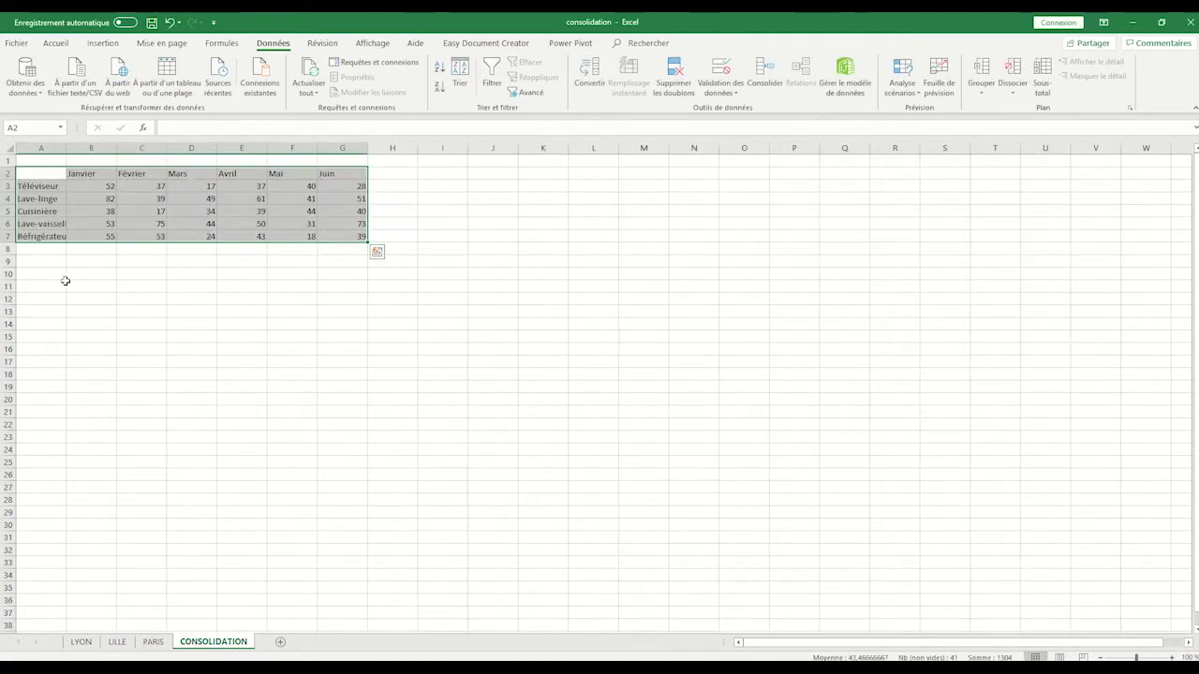
Autofit column A so all five appliance names show in full.
click(126, 311)
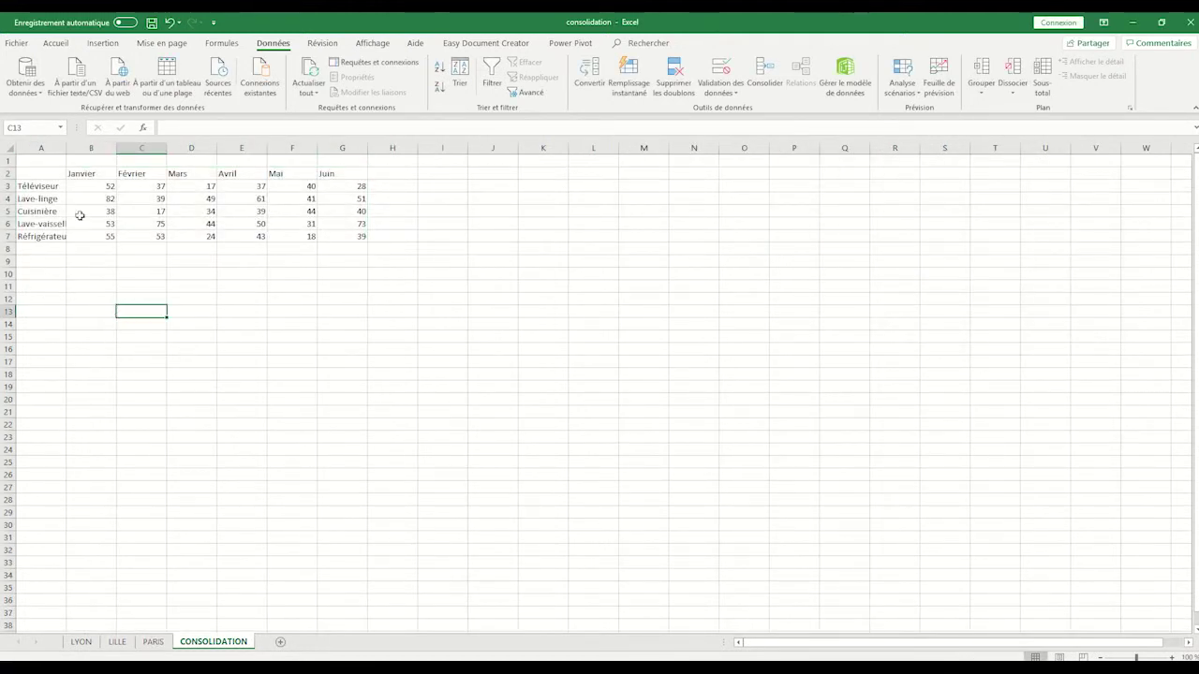
double_click(65, 147)
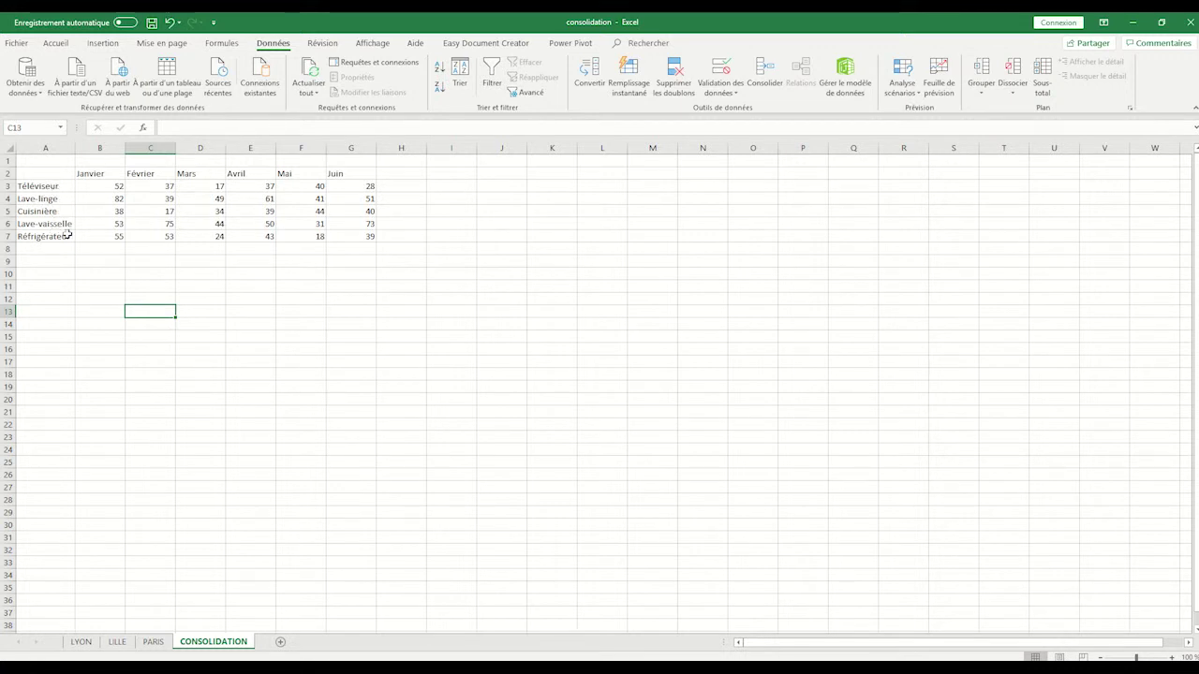
click(83, 642)
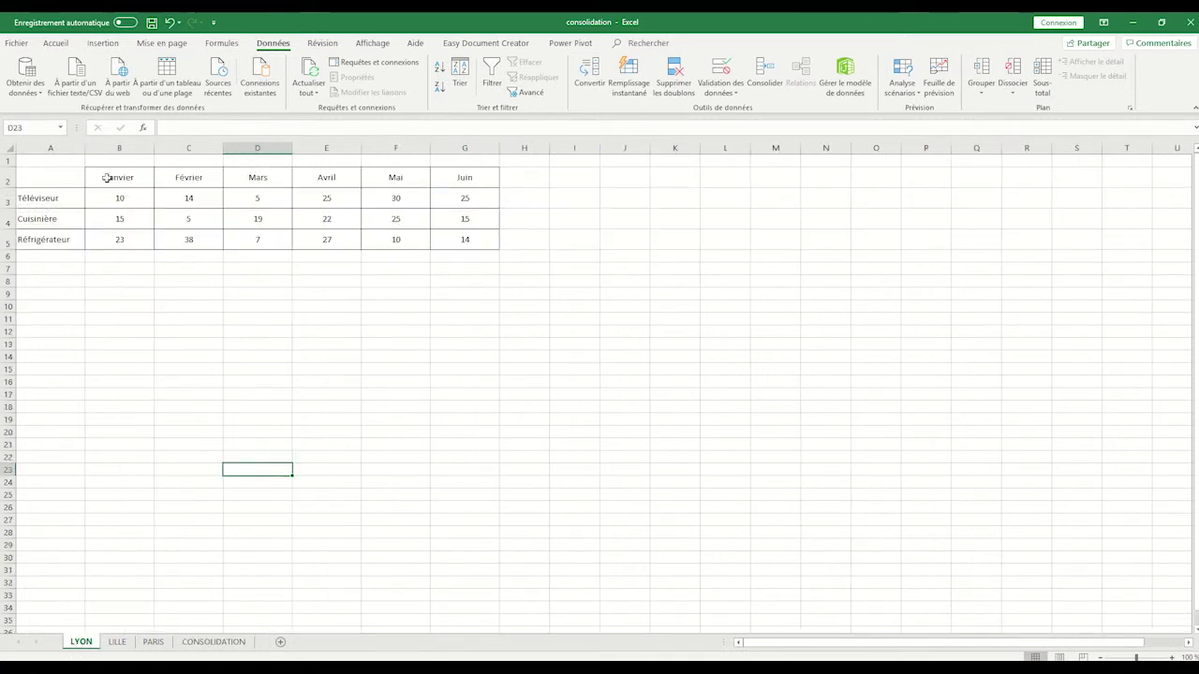
click(117, 642)
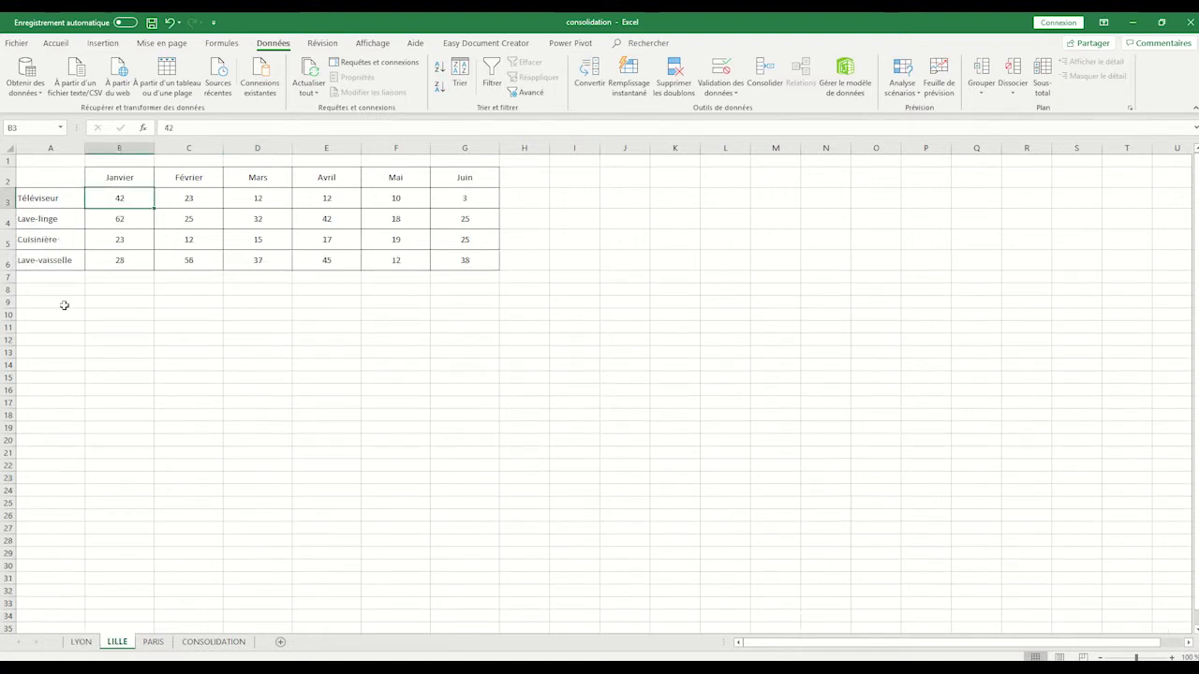
click(154, 642)
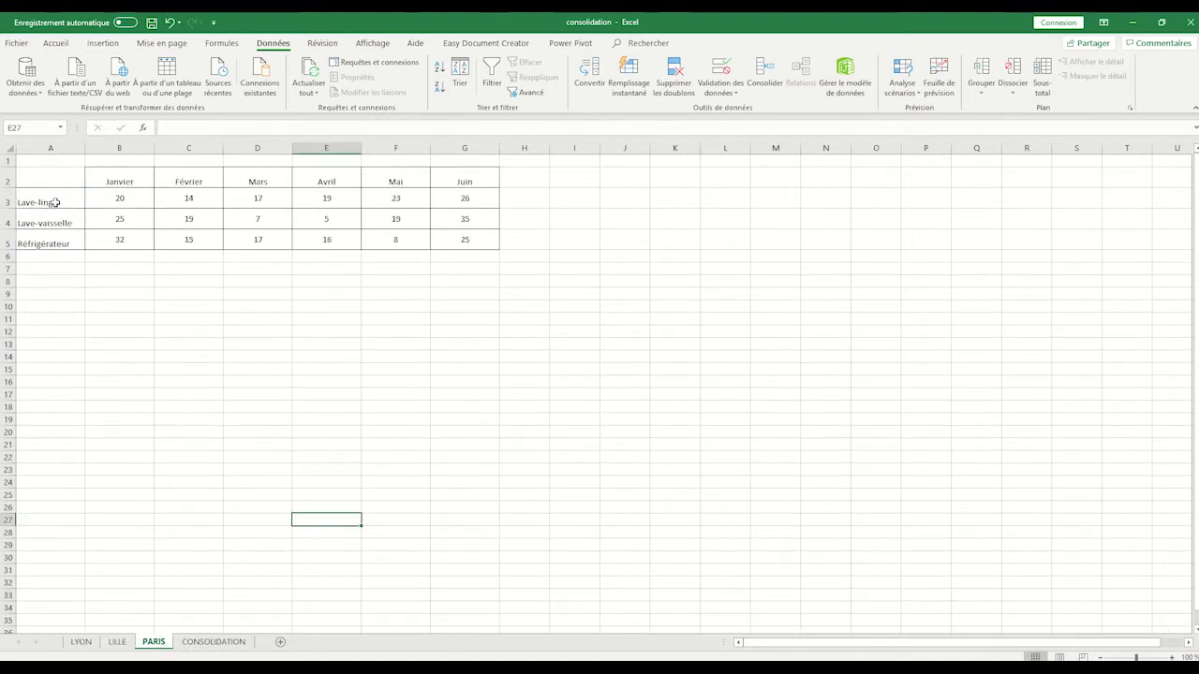
click(211, 643)
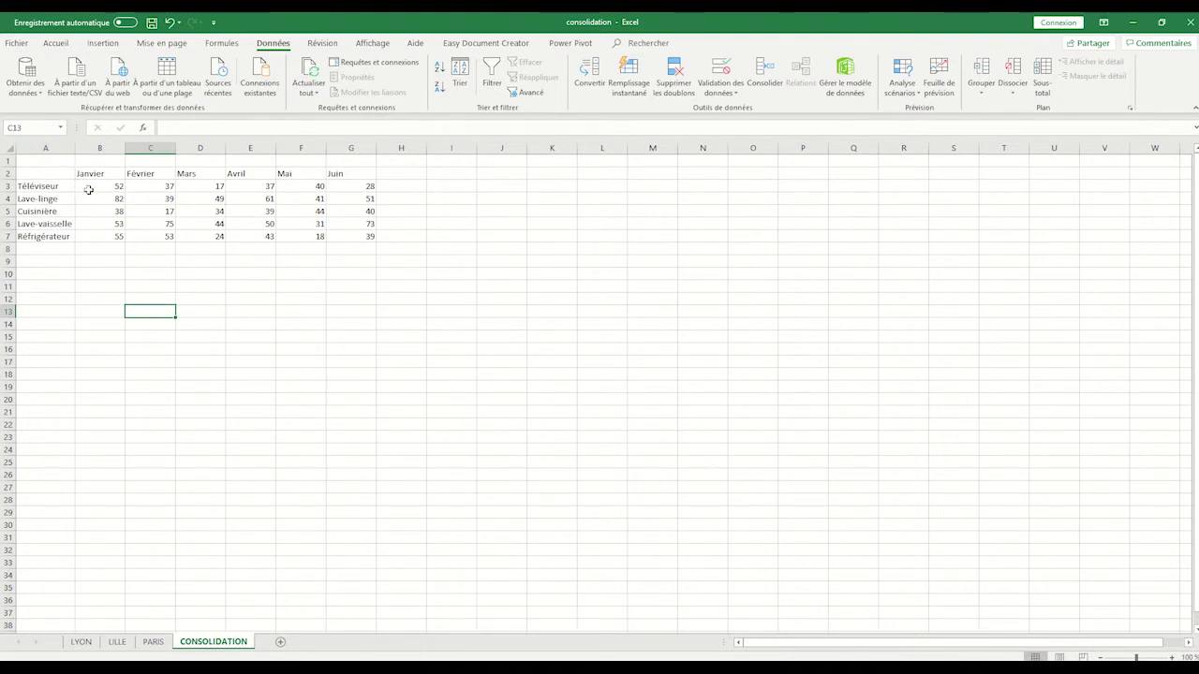
click(96, 188)
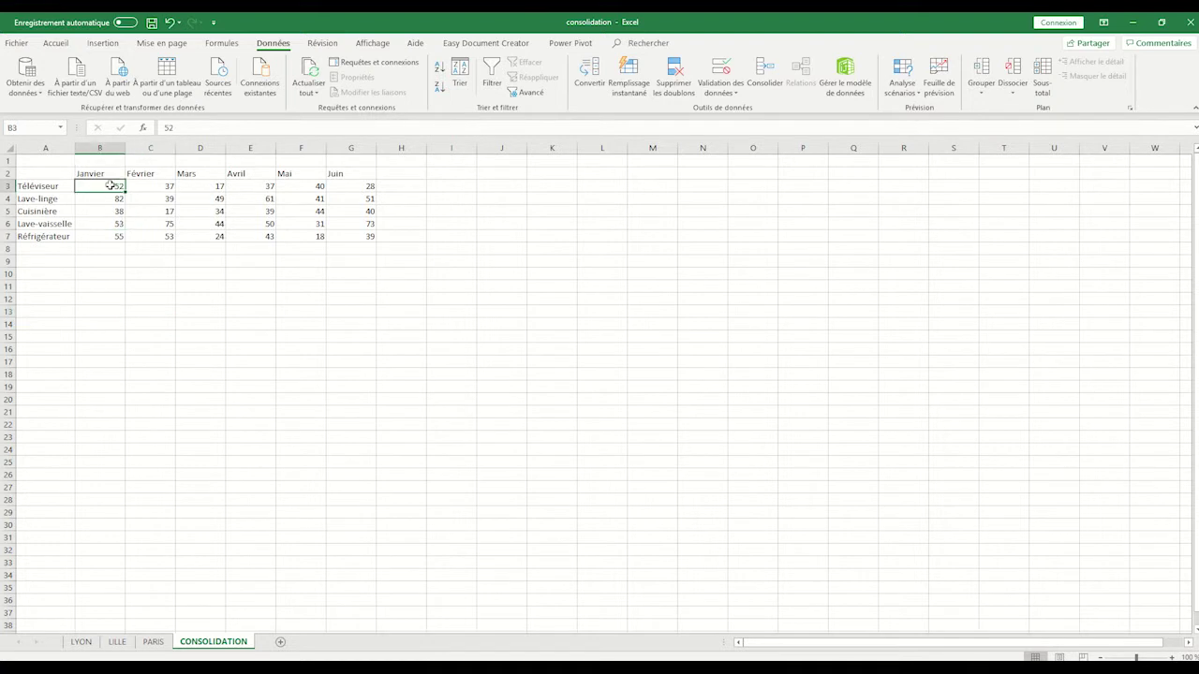
click(152, 641)
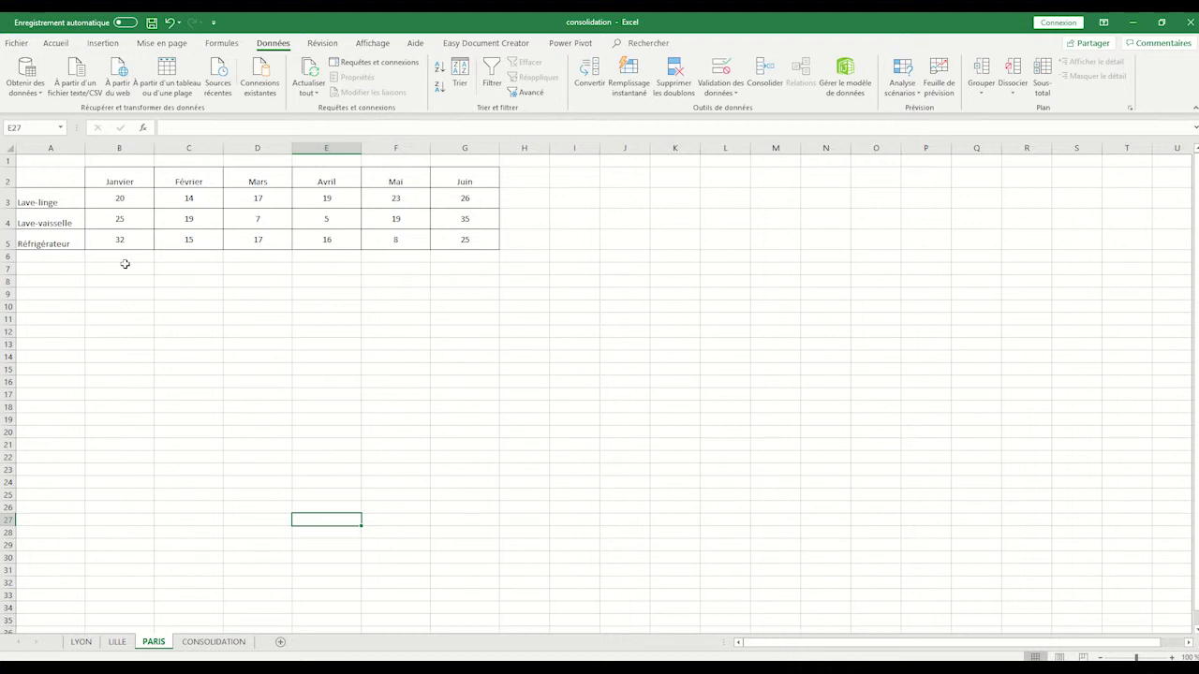
click(117, 642)
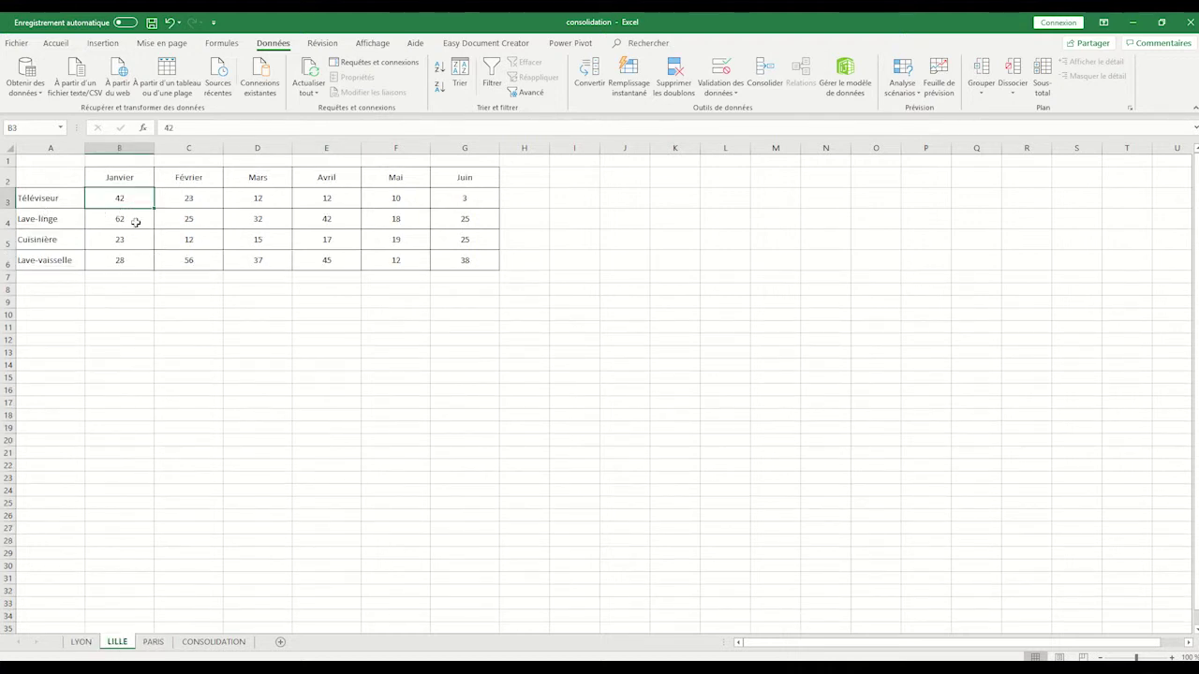
click(80, 641)
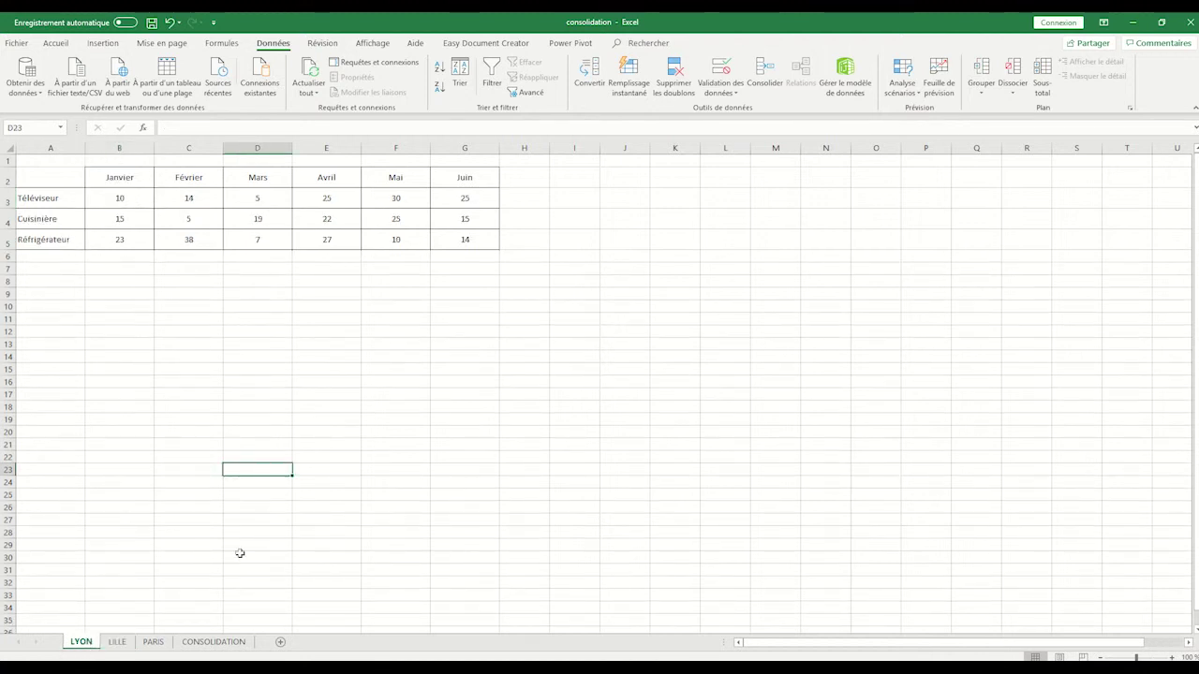
click(228, 644)
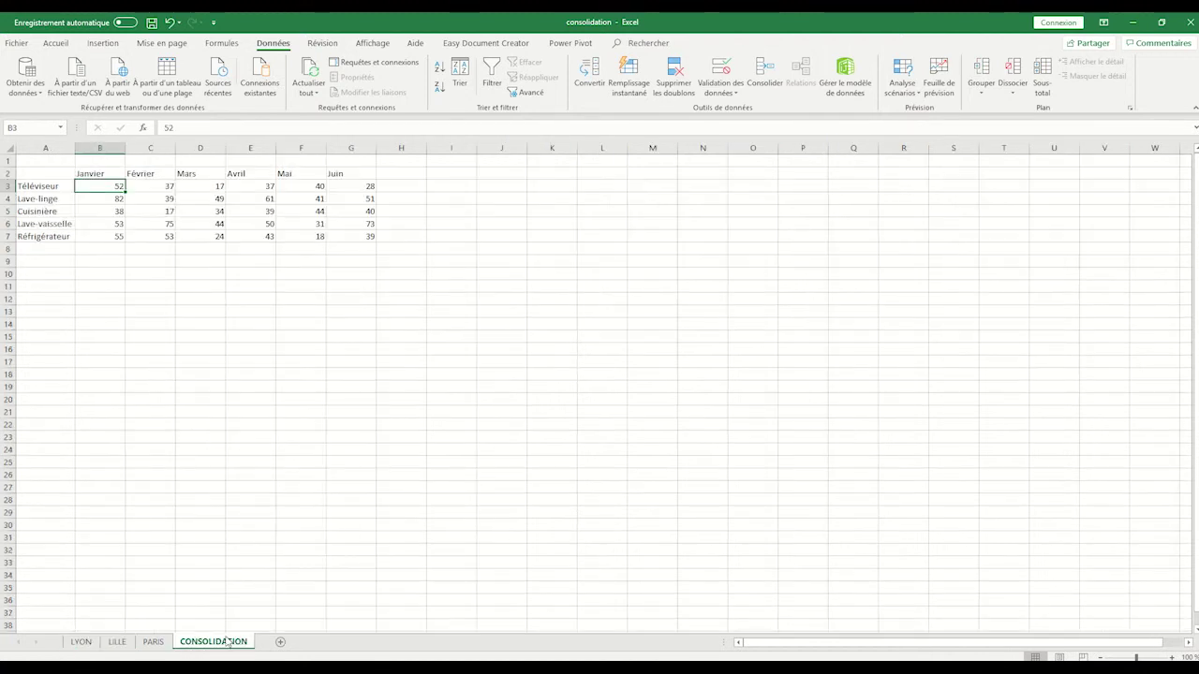
click(154, 643)
click(214, 642)
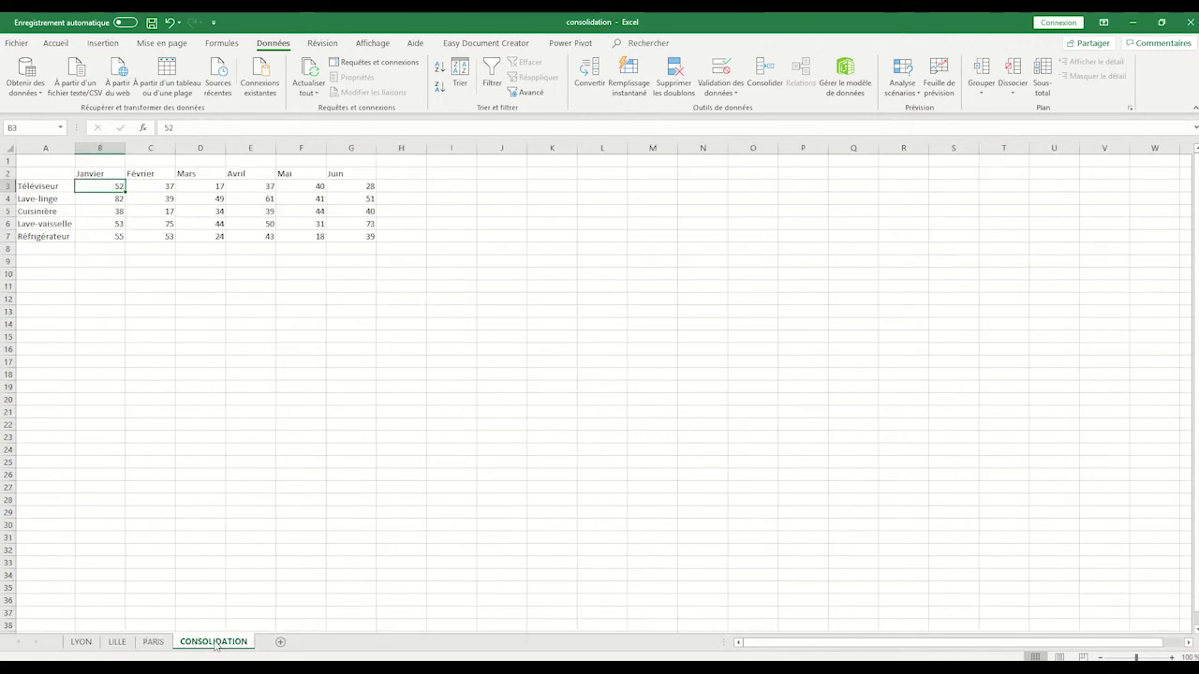